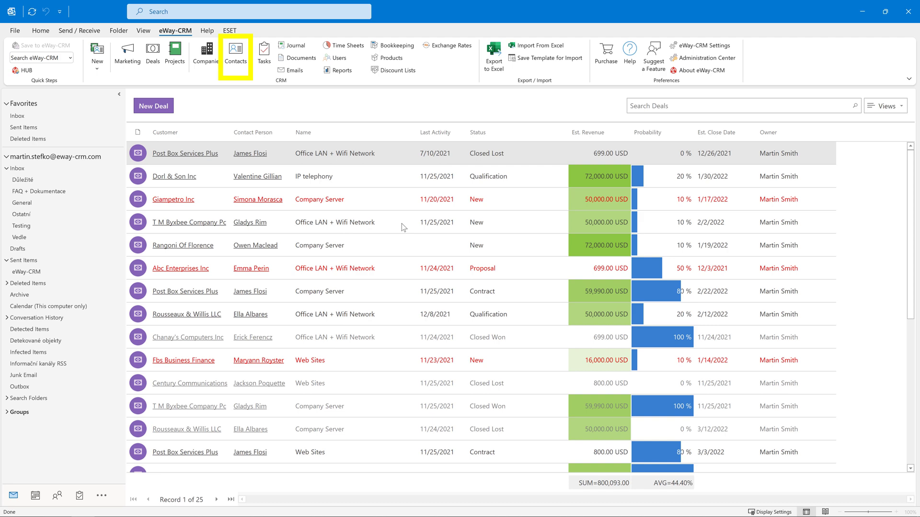
# From the Contacts list, load contacts.xlsx into Import From Excel for column mapping
pyautogui.click(243, 68)
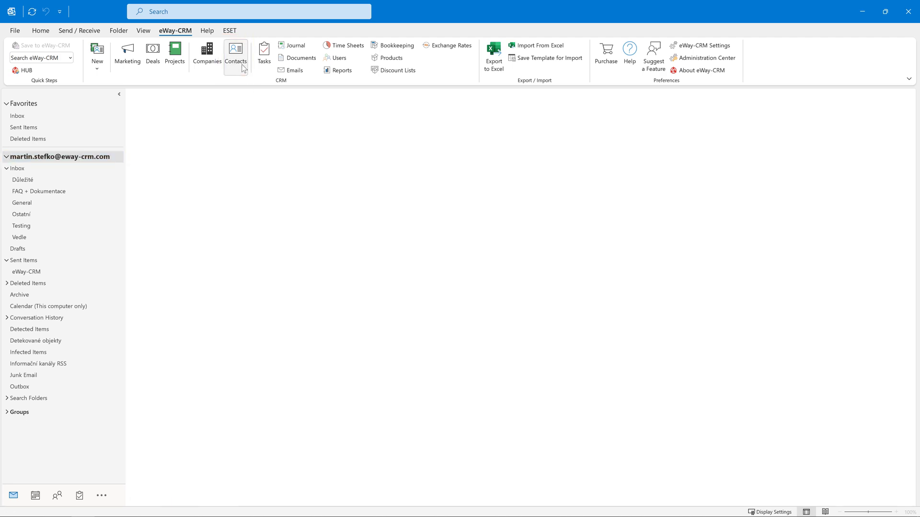
pyautogui.click(535, 46)
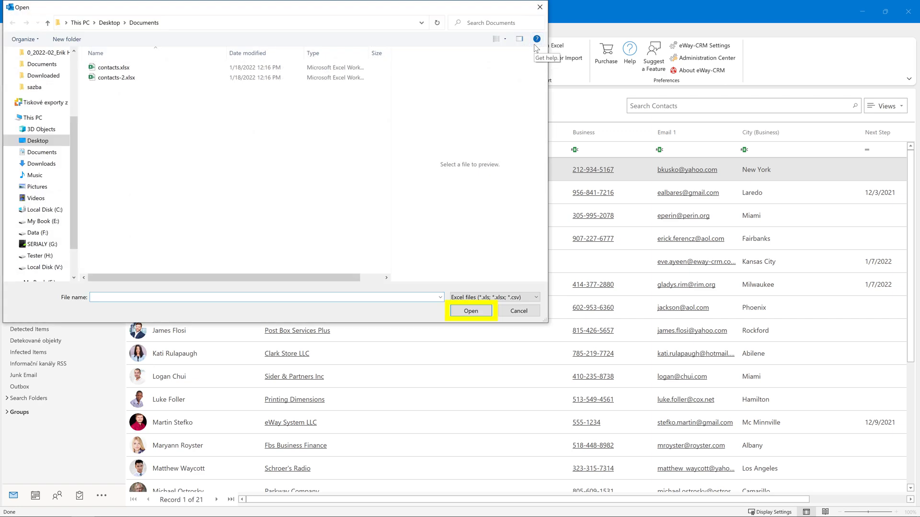
pyautogui.click(145, 68)
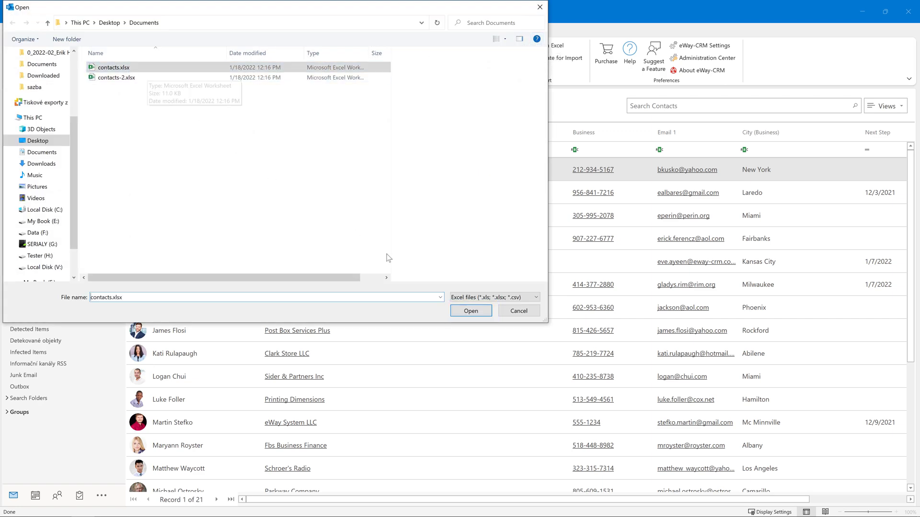
pyautogui.click(470, 310)
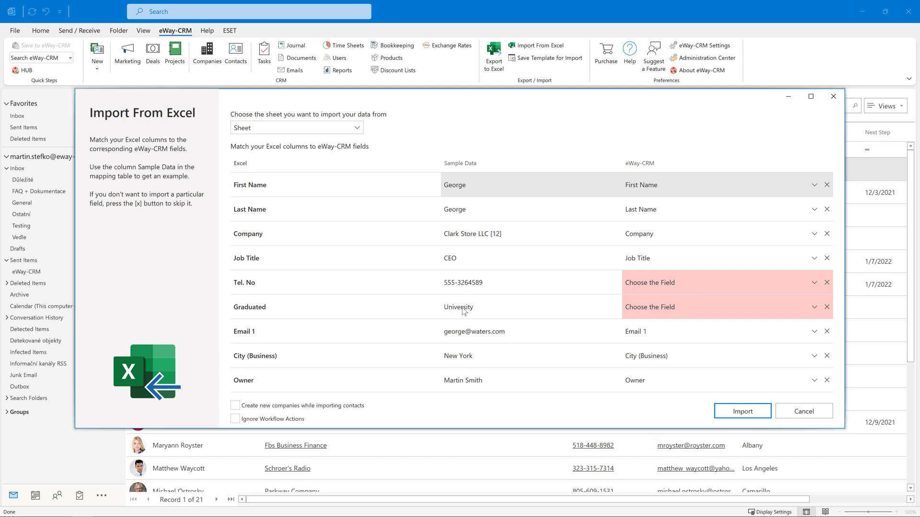
# Keep the first sheet, map Tel. No to Business, skip Graduated, and import the four contacts
pyautogui.click(357, 129)
pyautogui.click(357, 129)
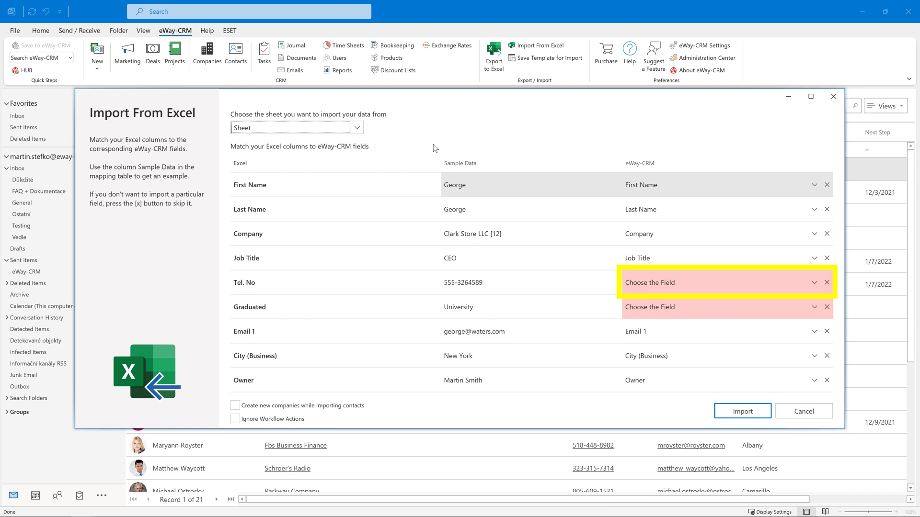
pyautogui.click(815, 279)
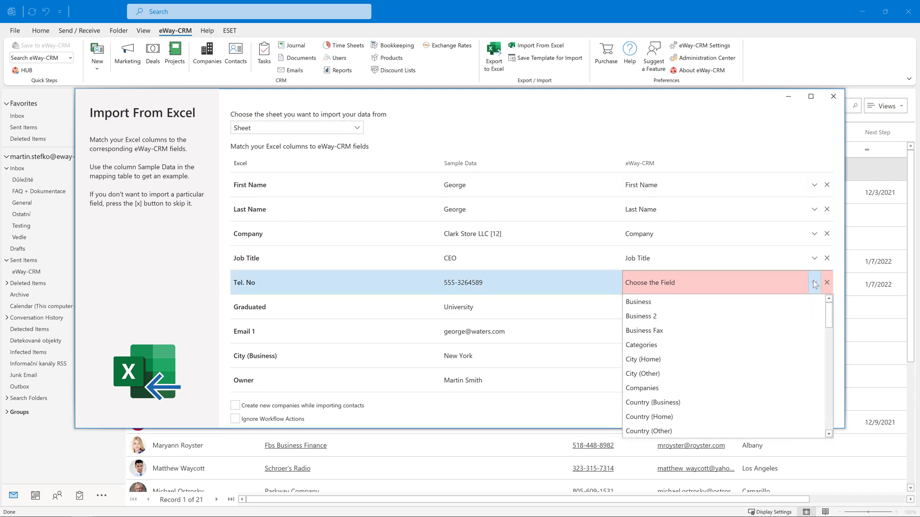
pyautogui.click(740, 302)
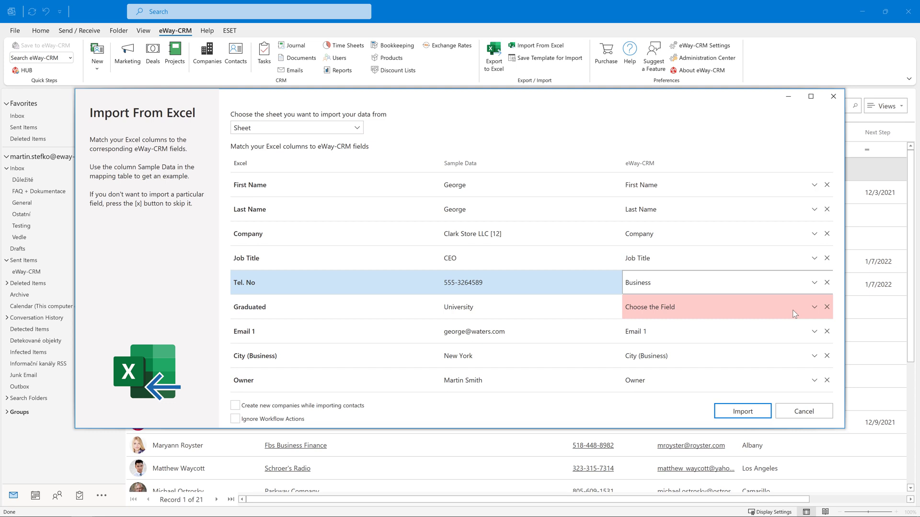
pyautogui.click(827, 308)
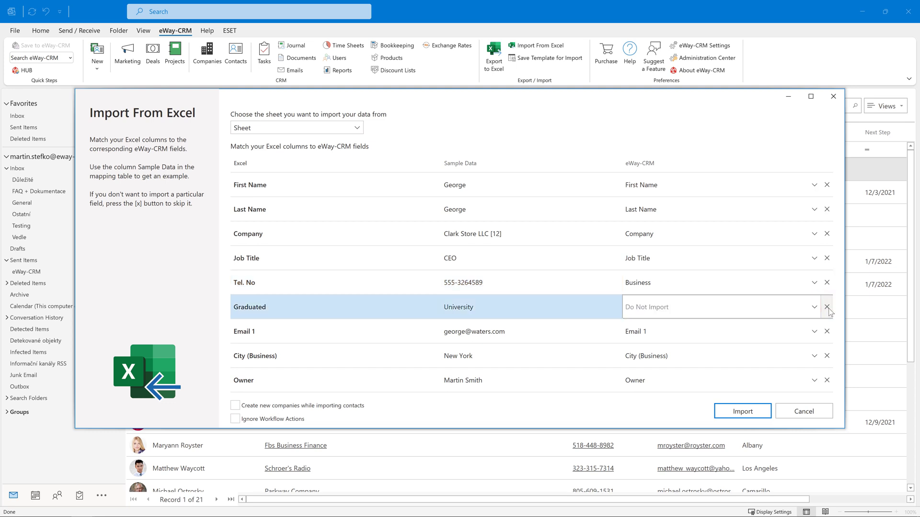
pyautogui.click(737, 412)
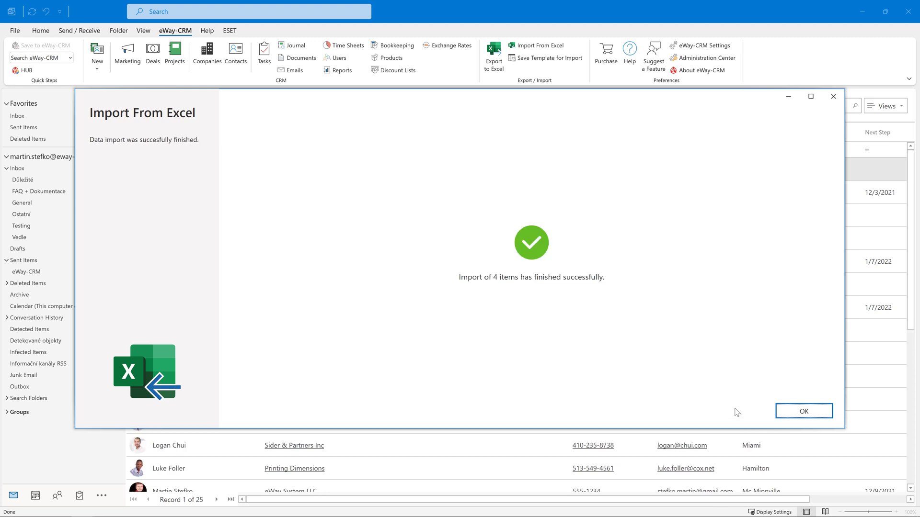
# Dismiss the import success message, returning to the 25-record Contacts list
pyautogui.click(794, 412)
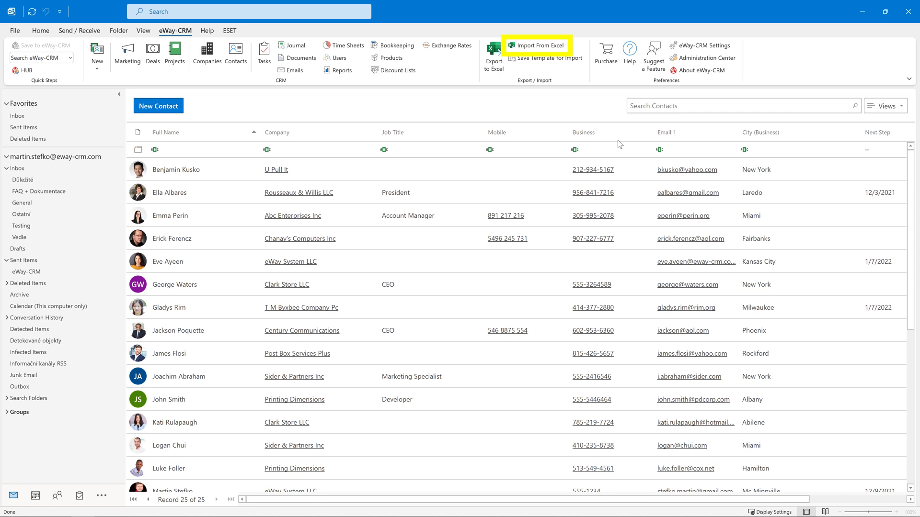
# Load contacts-2.xlsx into Import From Excel with its eight columns auto-matched
pyautogui.click(551, 48)
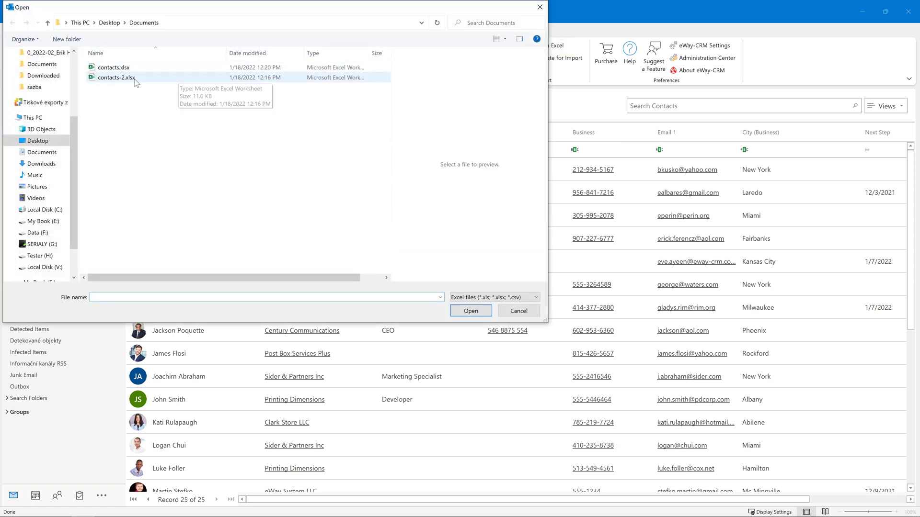
pyautogui.click(119, 78)
pyautogui.click(469, 310)
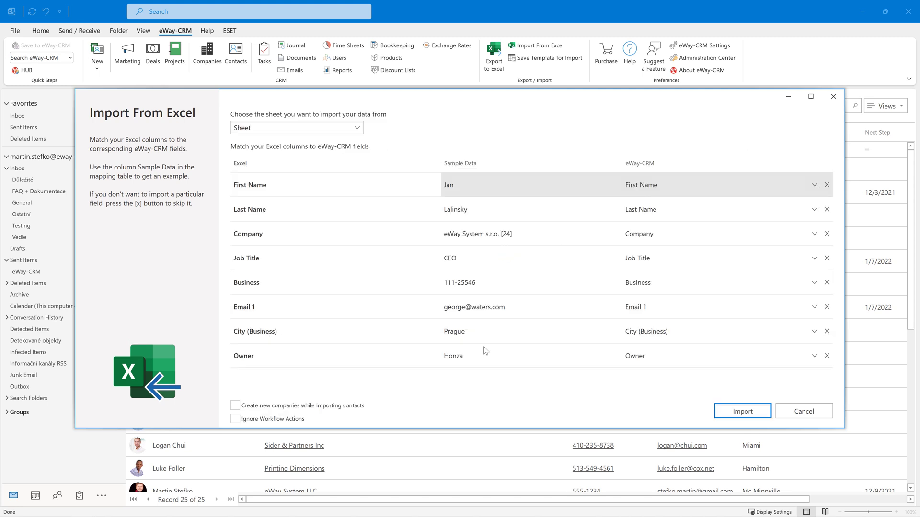
# Run the import of contacts-2.xlsx, which stops with Owner, Company and Email 1 errors
pyautogui.click(751, 413)
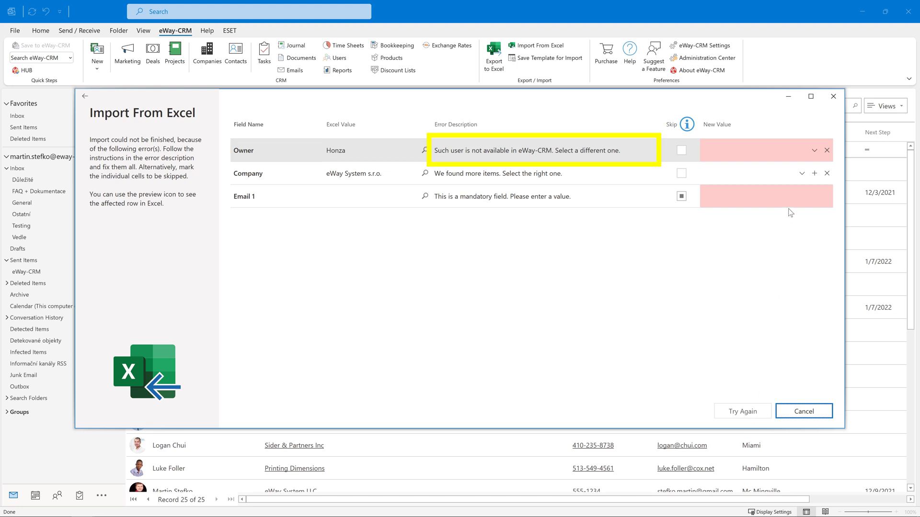
pyautogui.click(813, 150)
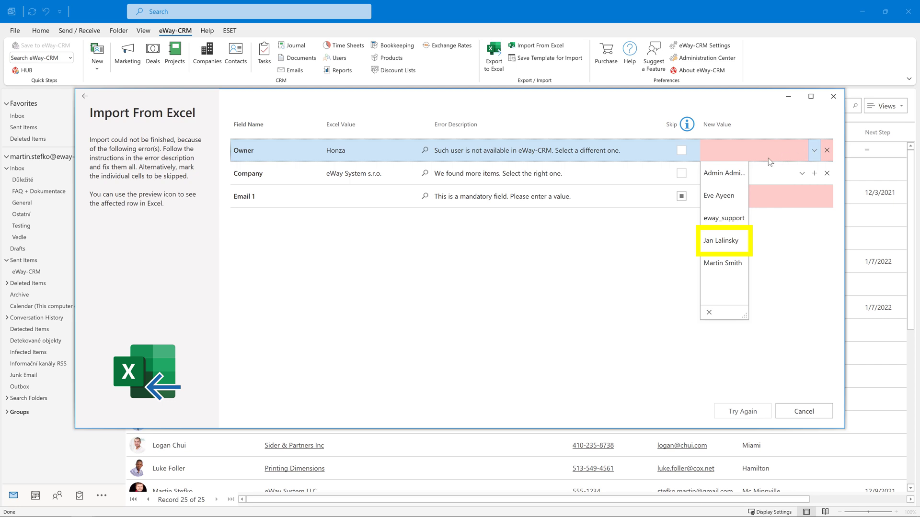
pyautogui.click(737, 243)
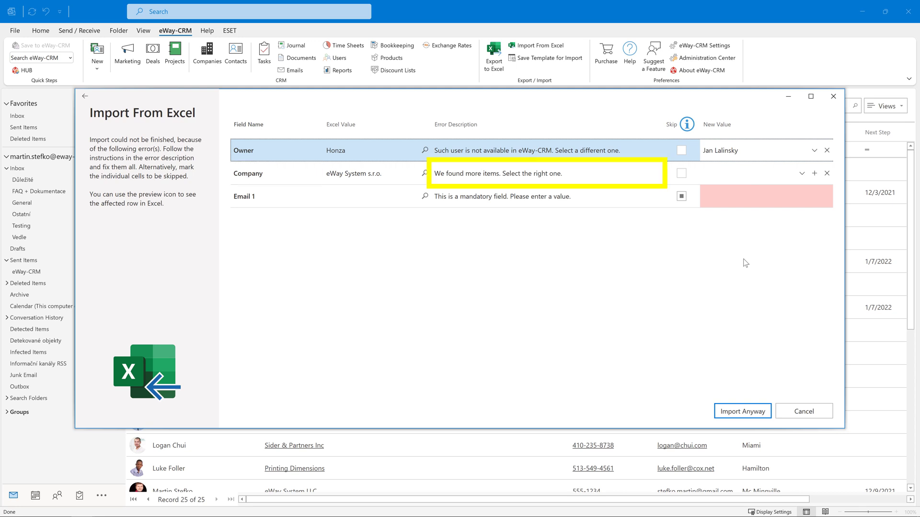
# Resolve the ambiguous company by searching 'eway' and choosing eWay System s.r.o
pyautogui.click(803, 172)
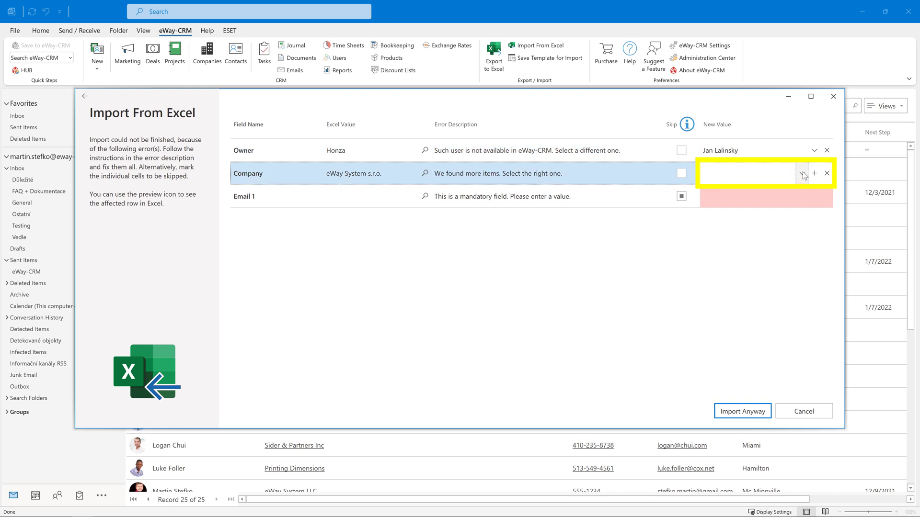
pyautogui.write('eway')
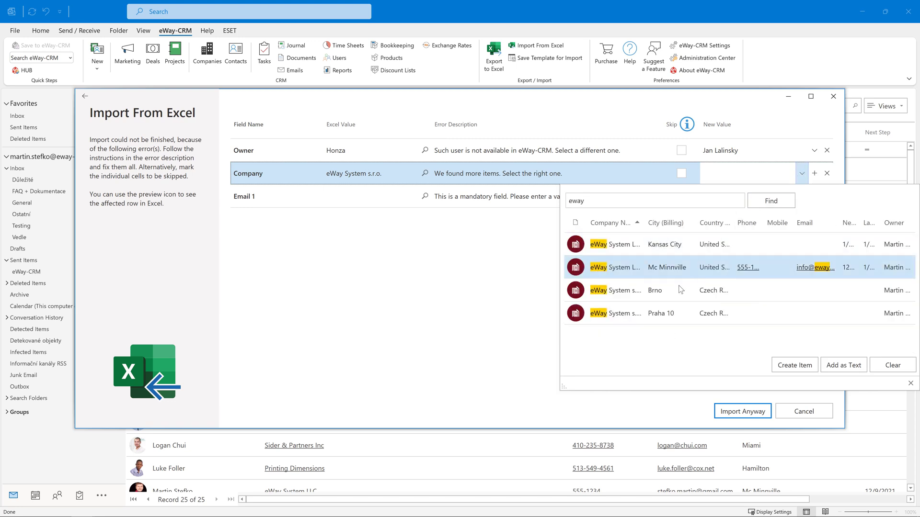
pyautogui.click(651, 314)
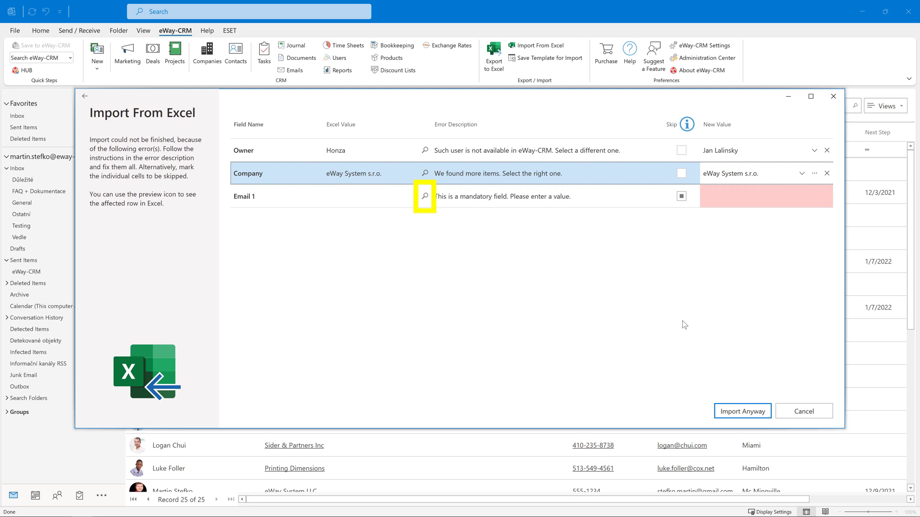
pyautogui.click(426, 197)
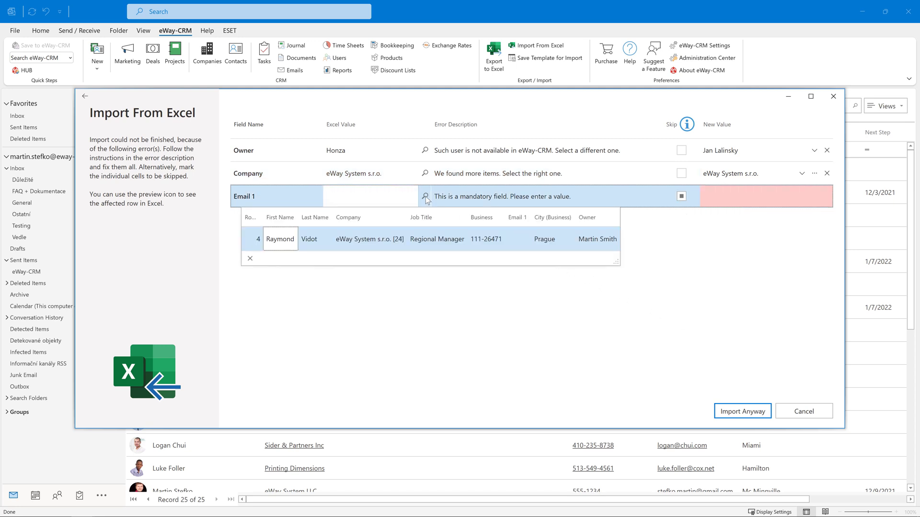
pyautogui.click(726, 200)
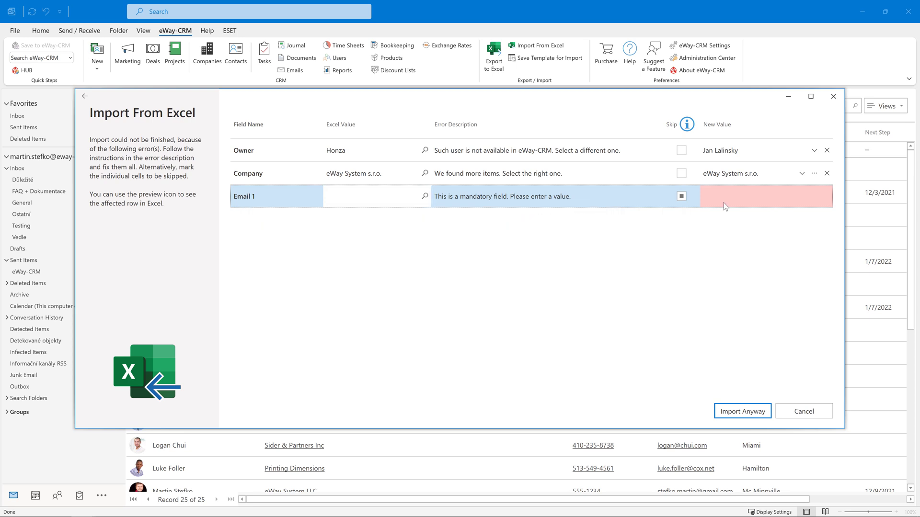
pyautogui.click(725, 198)
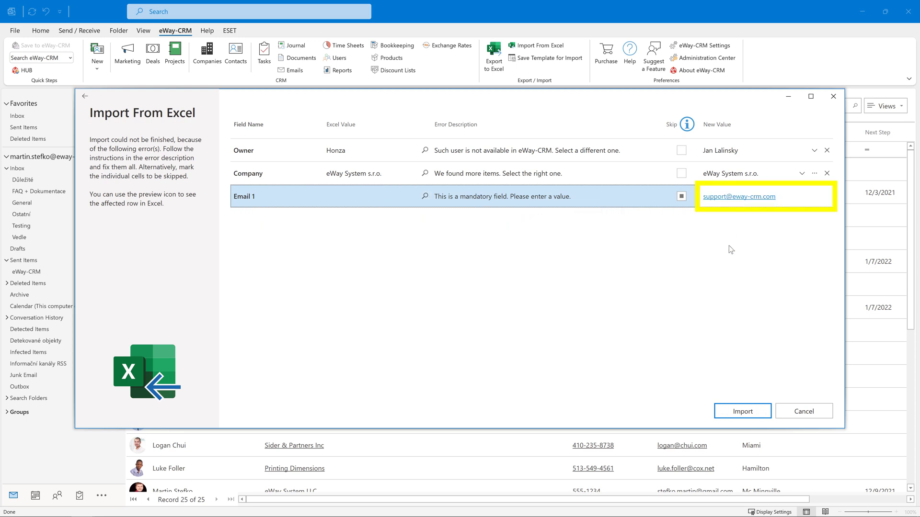
pyautogui.press('Return')
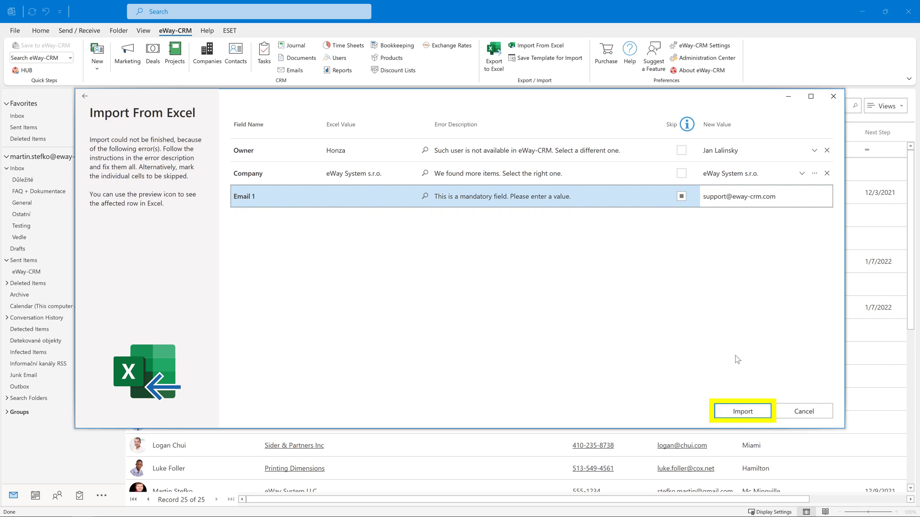
# Import with the corrections applied, leaving the Contacts list at 26 records
pyautogui.click(727, 417)
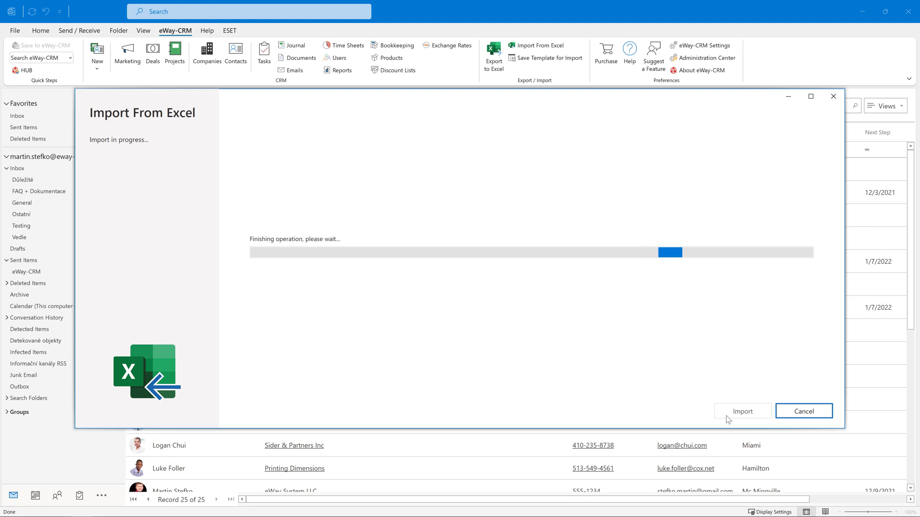
pyautogui.click(787, 412)
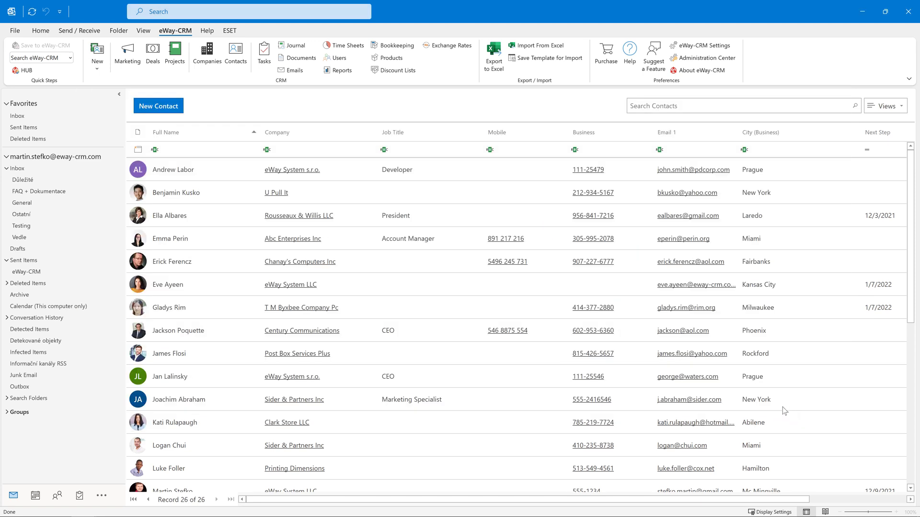